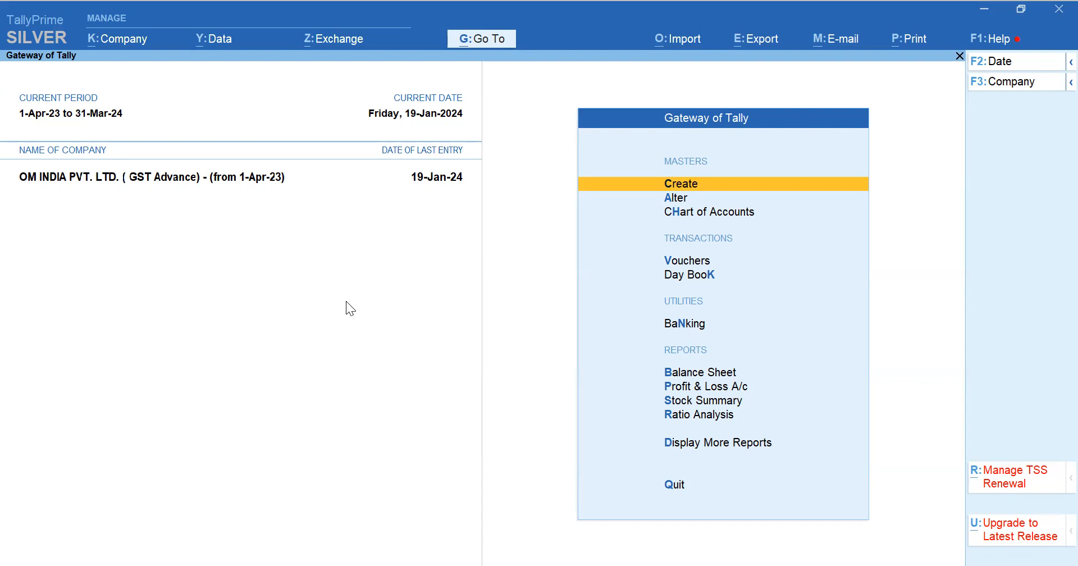
- Start a purchase voucher with supplier invoice number 1901 dated 19-Jan-24 and Arti Computers as the party
key(Escape)
key(Escape)
key(v)
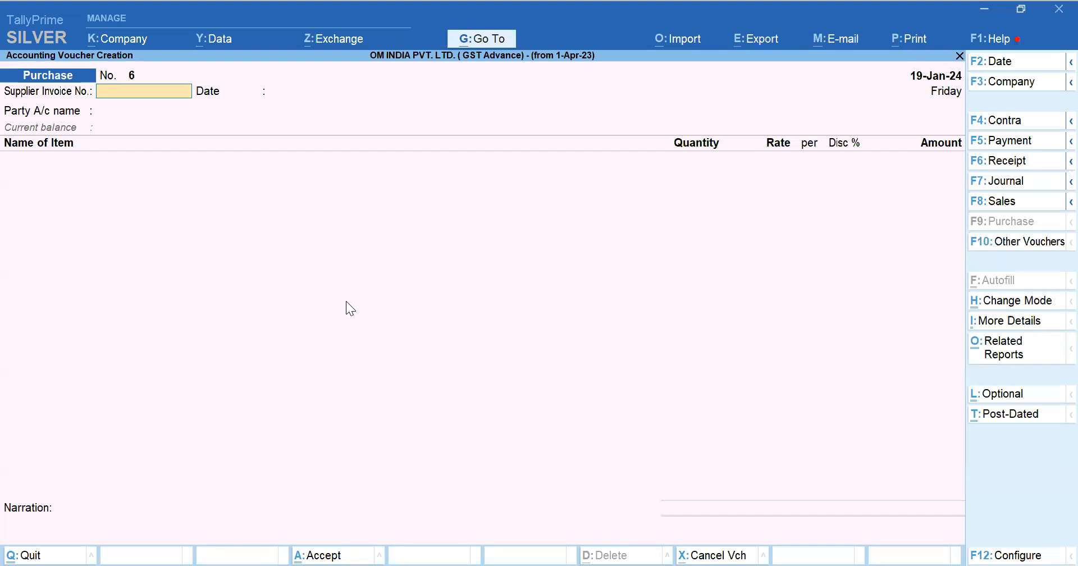
text(1901)
key(Return)
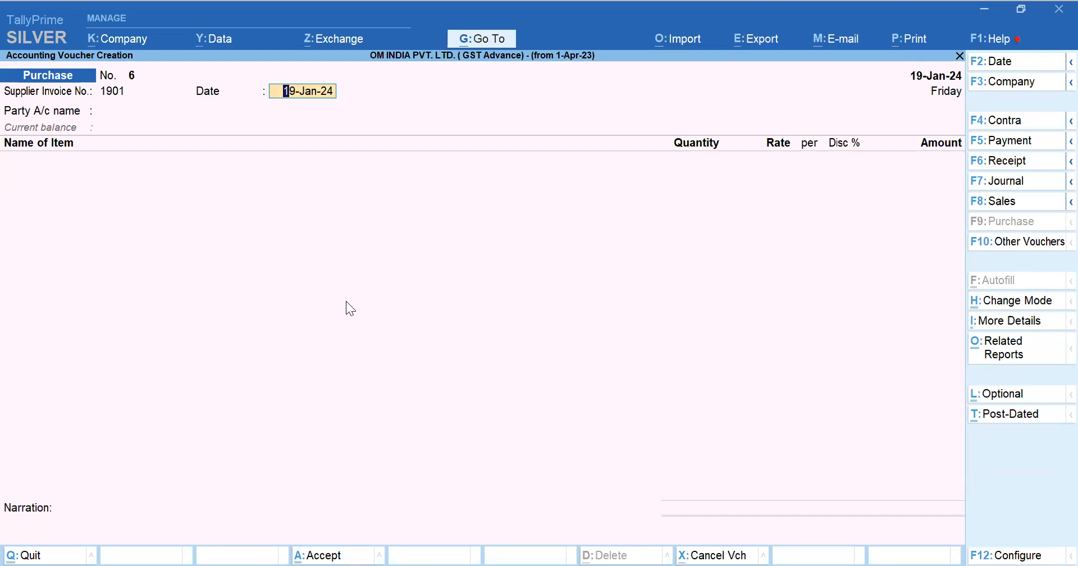
key(Return)
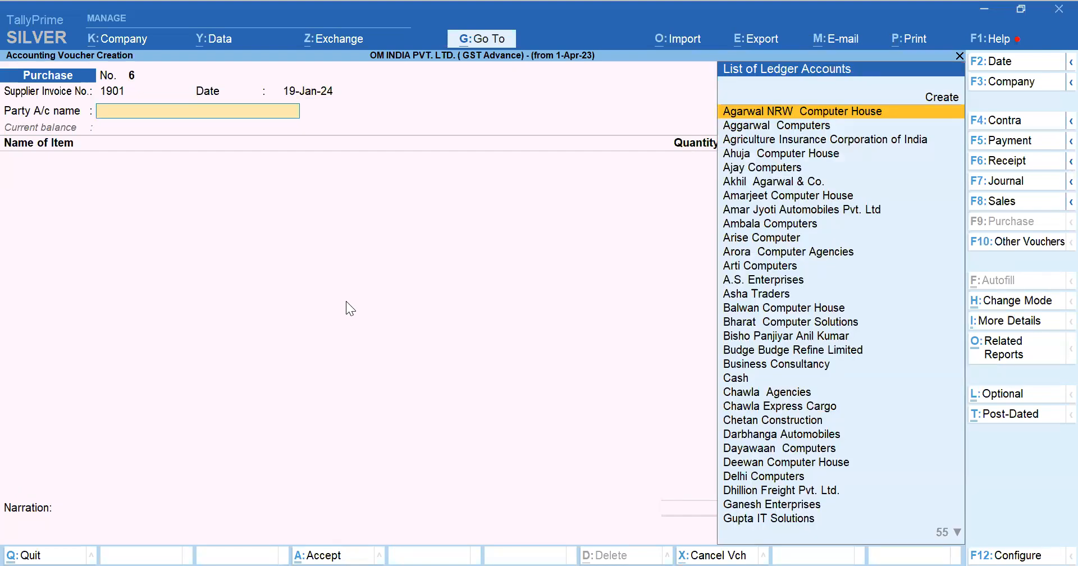
text(ARTI)
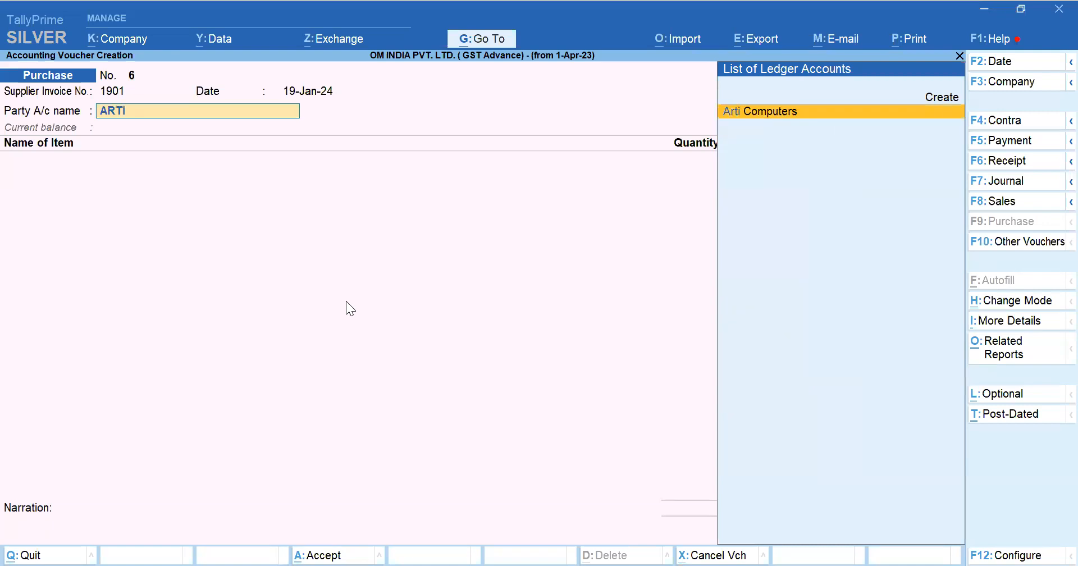
key(Return)
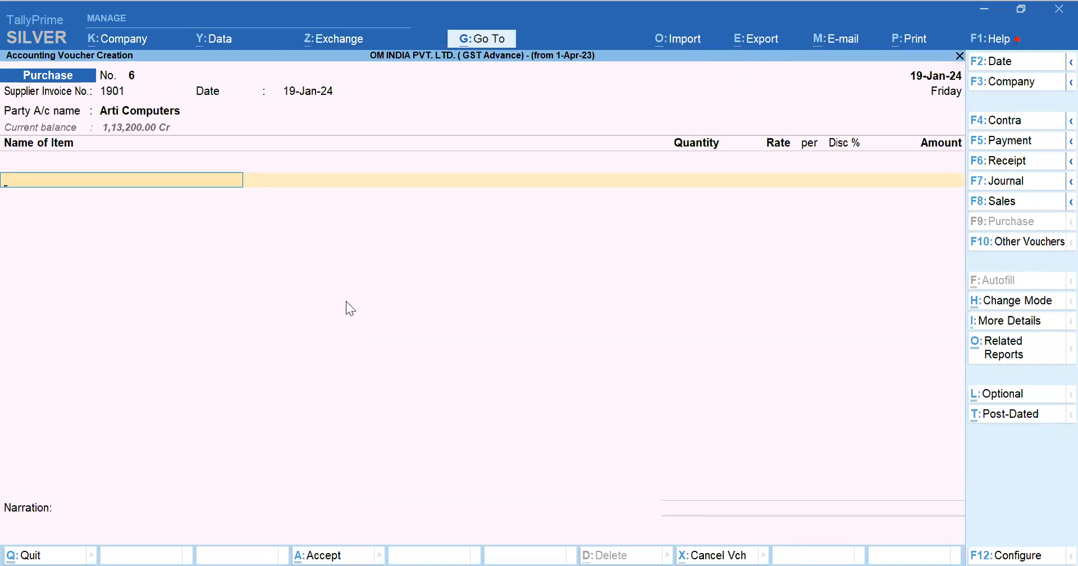
- Add the Laptop stock item to the voucher with 10 Pcs at a rate of 25,000
text(M)
key(BackSpace)
text(LAP)
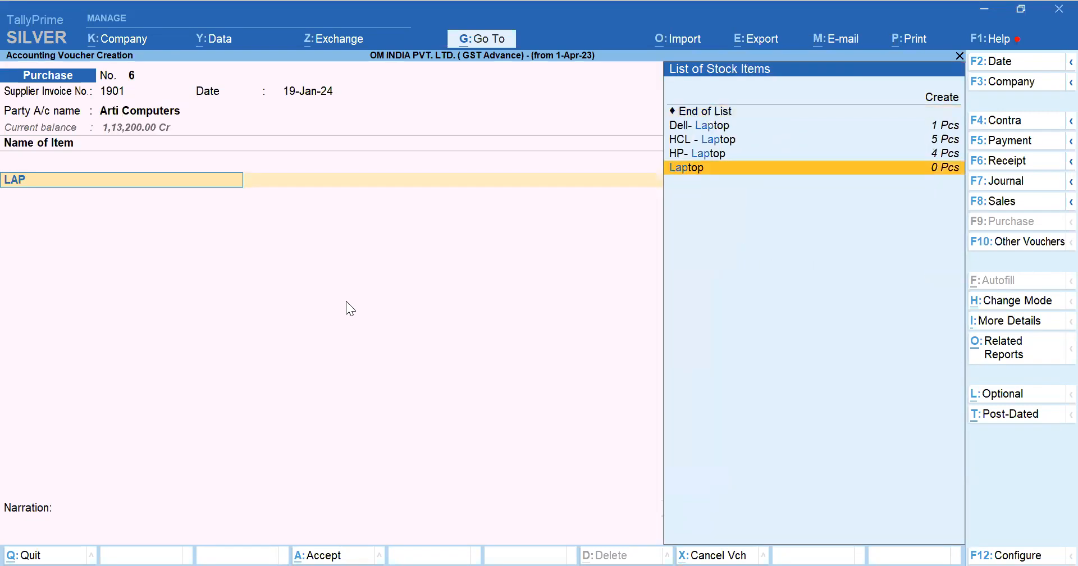
key(Return)
text(2)
key(Return)
key(Return)
text(10)
key(Return)
key(Return)
key(Return)
key(Return)
key(Return)
key(Return)
key(Return)
key(Return)
key(Return)
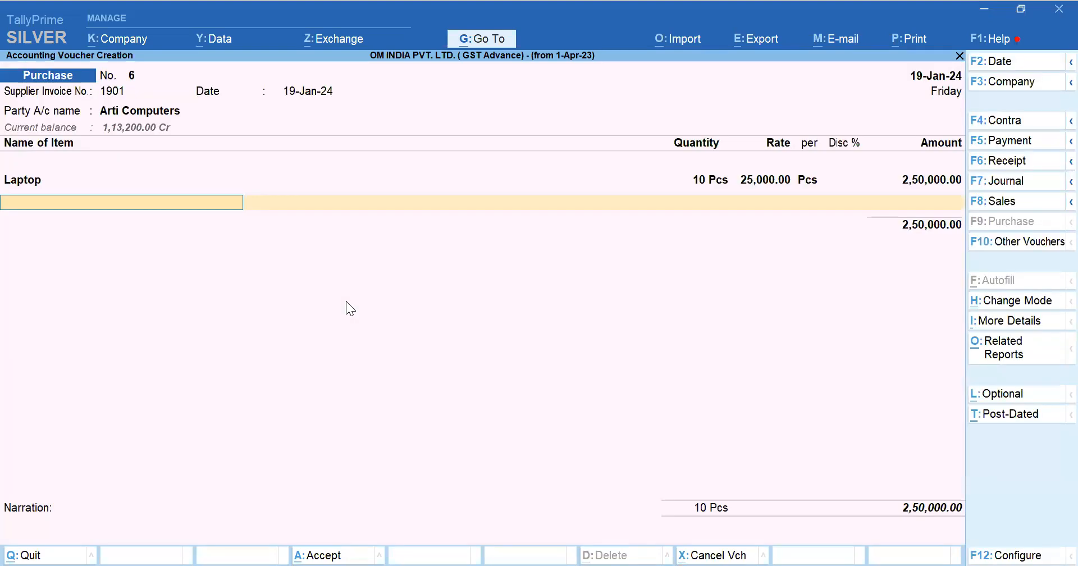
- Finish the item list and add the Round Off ledger to the purchase voucher
key(Return)
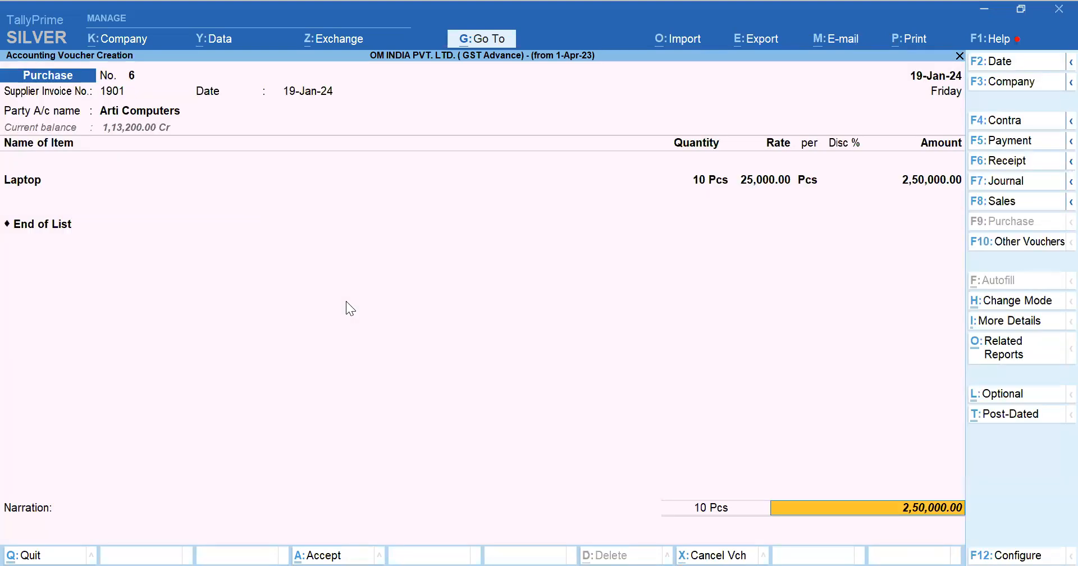
text(ROU)
key(Return)
key(Return)
- Accept the bill-wise details as New Ref 1901 with 30 days' credit and save the purchase voucher
key(Return)
key(Return)
key(Return)
key(Return)
key(Return)
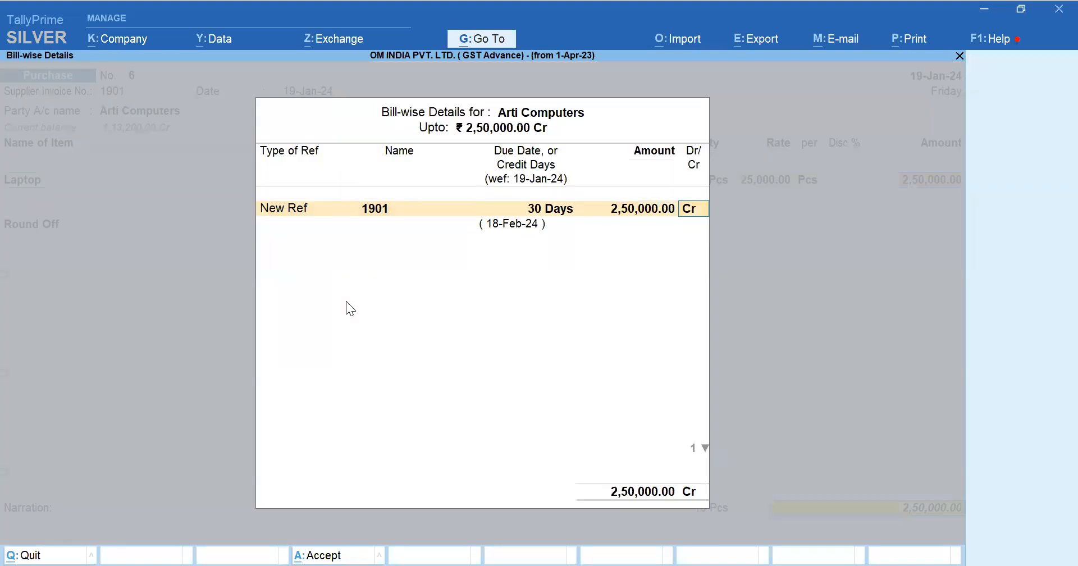
key(Return)
key(Return)
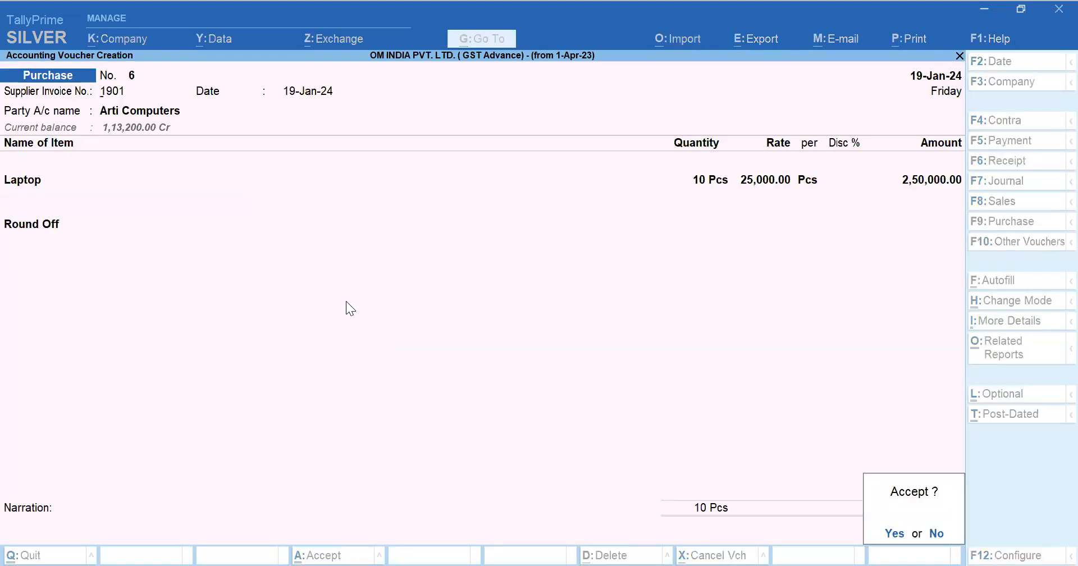
key(Return)
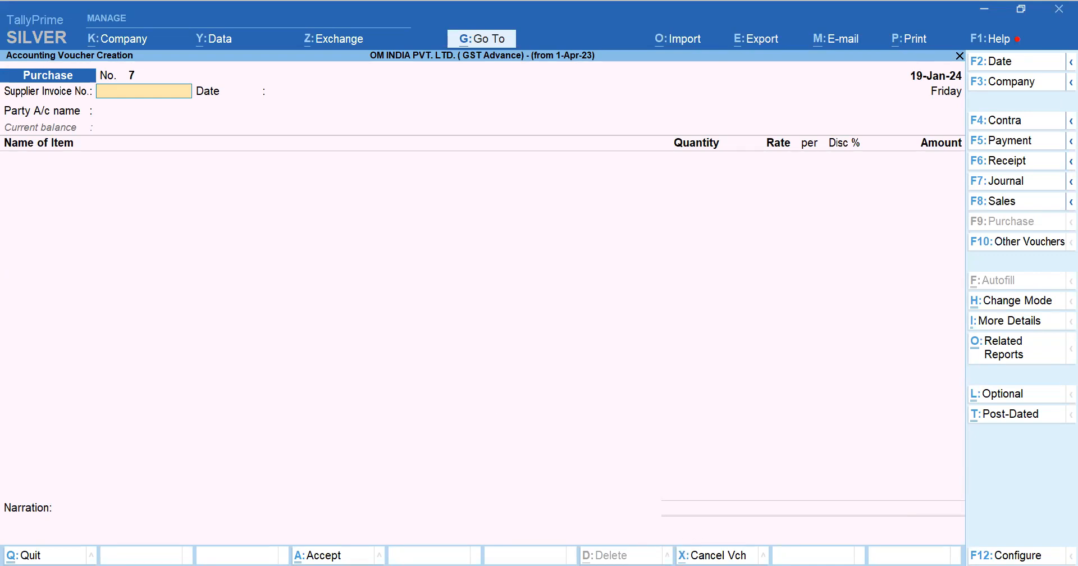
- Set the date of the new purchase voucher to 25-Jan-24 and return to the supplier invoice number
key(alt+Tab)
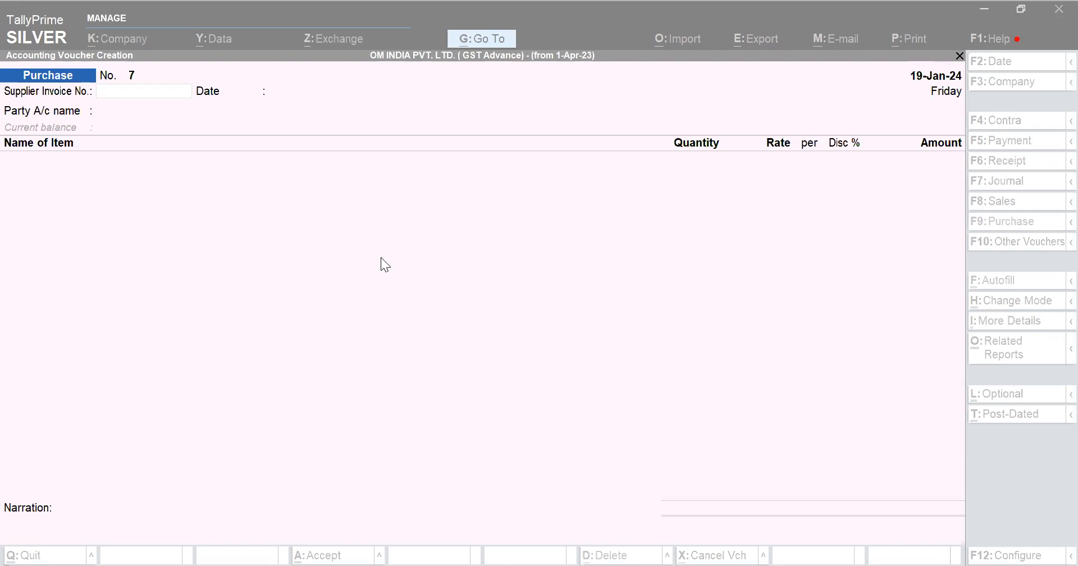
key(F2)
text(25-1)
key(Return)
key(BackSpace)
key(BackSpace)
key(BackSpace)
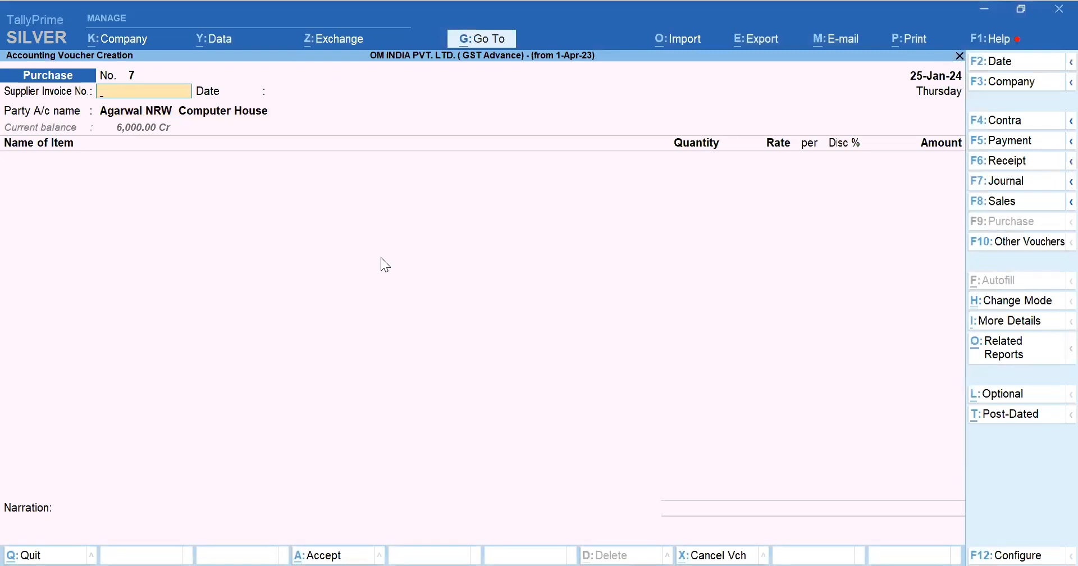
- Enter supplier invoice number 1925 dated 25-Jan-24 and choose Arti Computers as the party
text(1925)
key(Return)
key(Return)
text(ARTI)
key(Return)
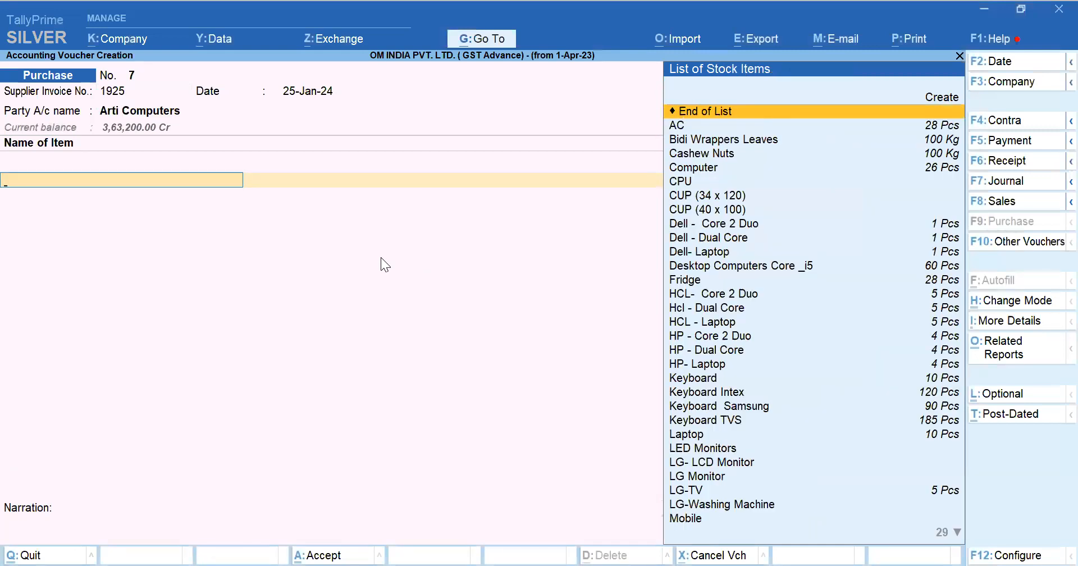
- Add the Laptop item from Main Location with 2 Pcs at a rate of 25,000
text(L)
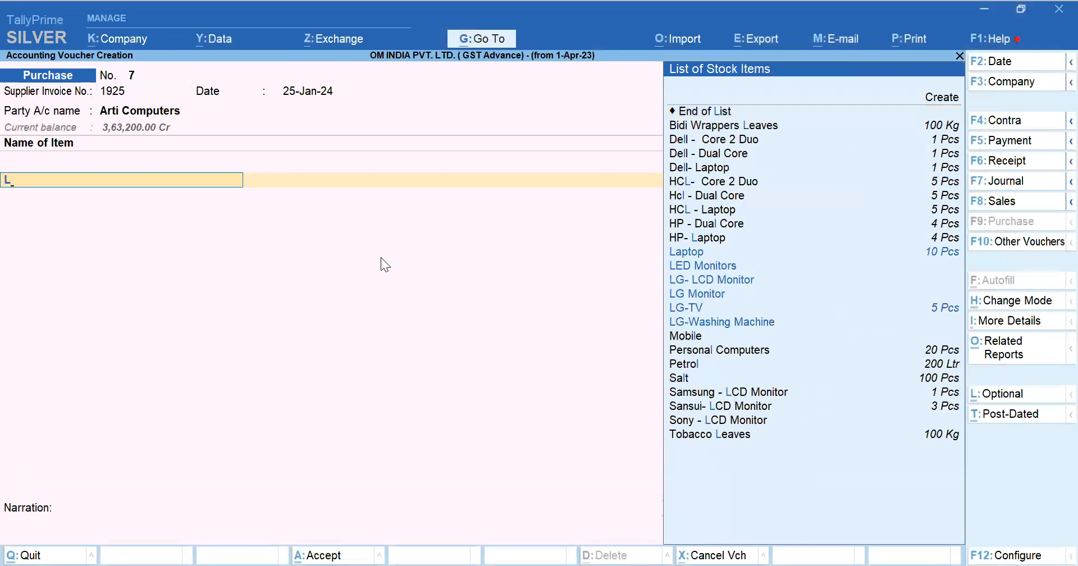
text(AP)
key(Return)
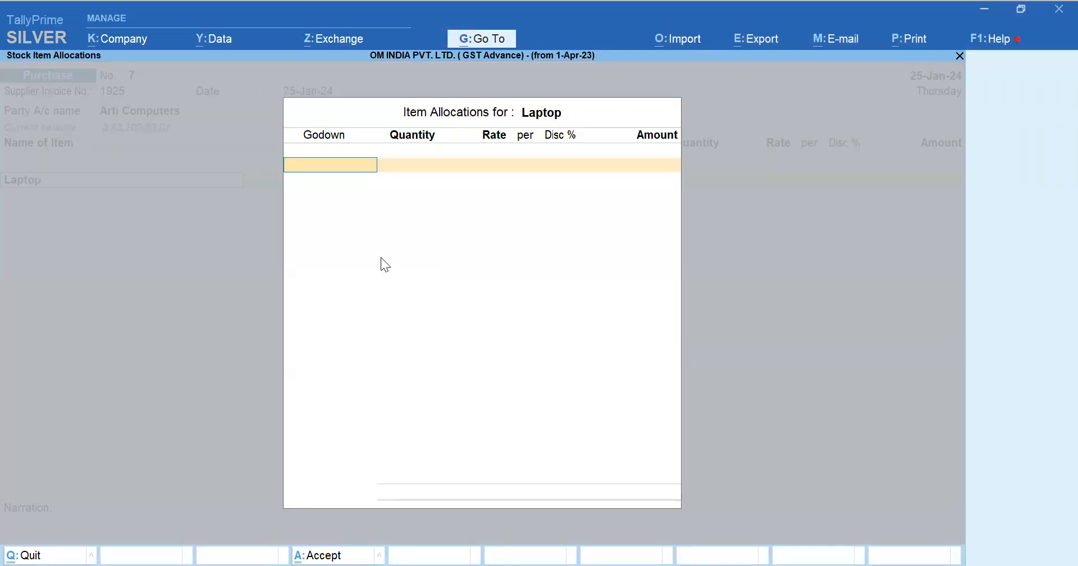
text(m)
key(Return)
text(2)
key(Return)
key(Return)
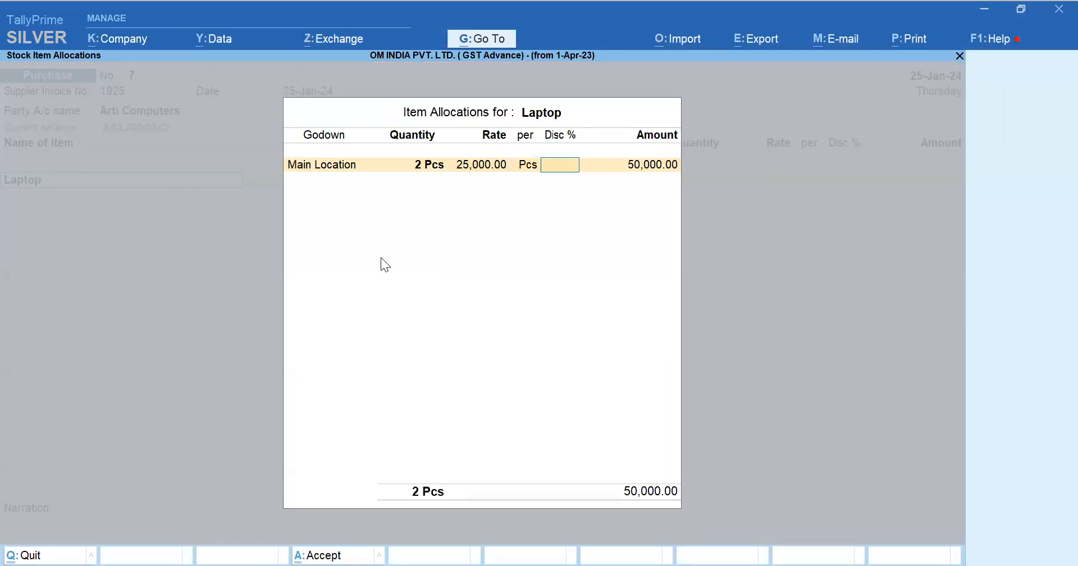
key(Return)
key(Return)
key(Return)
- Accept the remaining accounting and bill details for invoice 1925 and save the purchase voucher
key(Return)
key(Return)
key(Return)
key(Return)
key(Return)
key(Return)
key(Return)
key(Return)
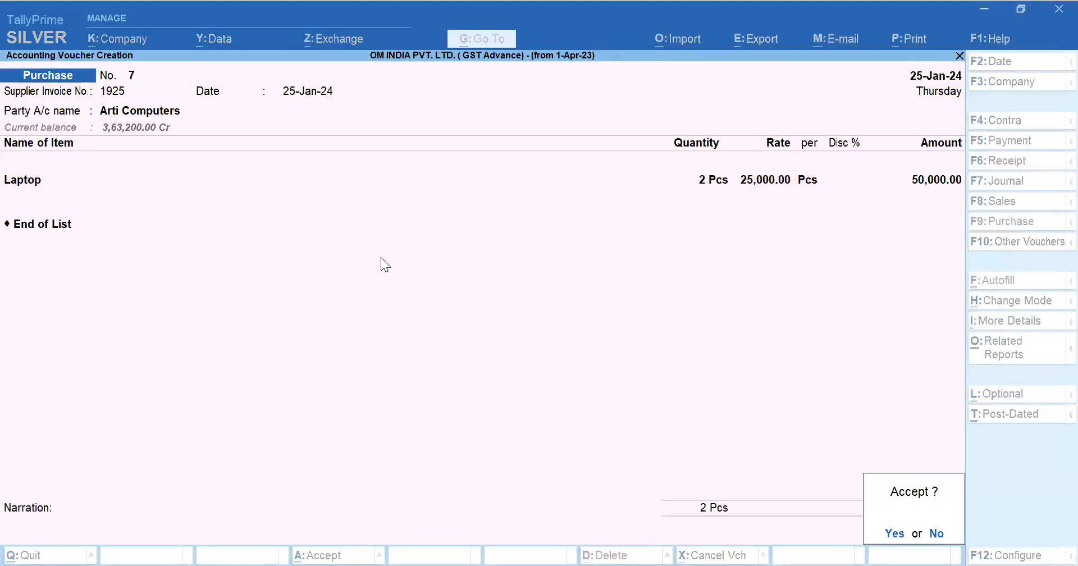
key(Return)
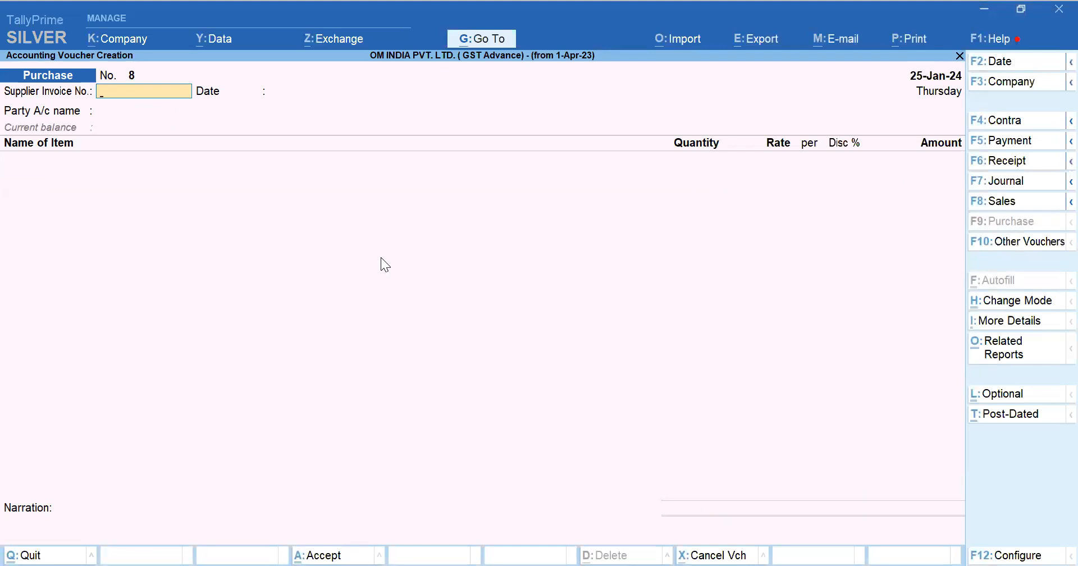
- Date the next purchase voucher 5-Feb-24 and enter supplier invoice number 1939 with Arti Computers as the party
key(F2)
text(5-2)
key(Return)
text(1939)
key(Return)
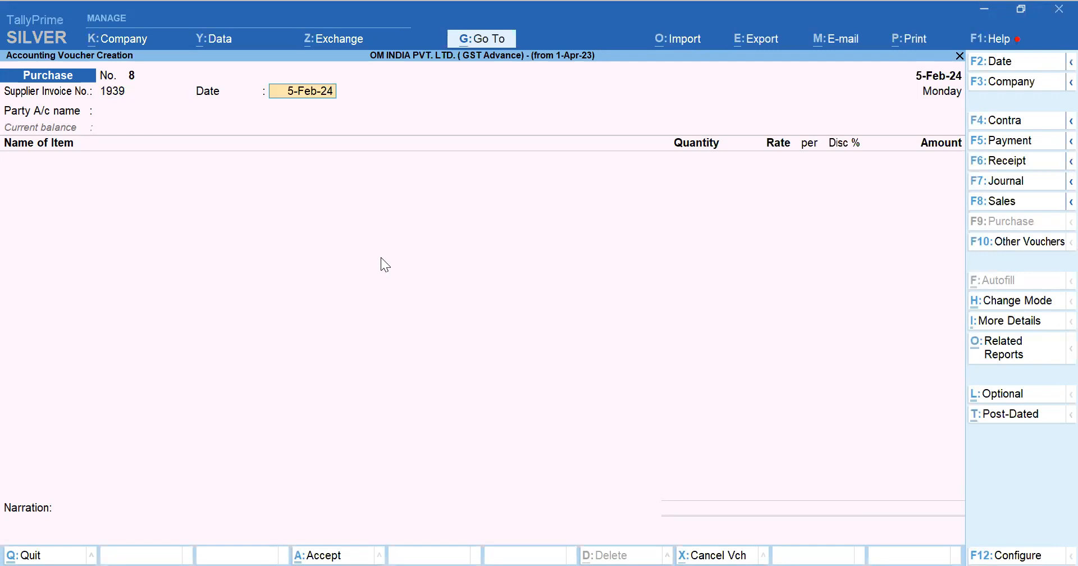
key(Return)
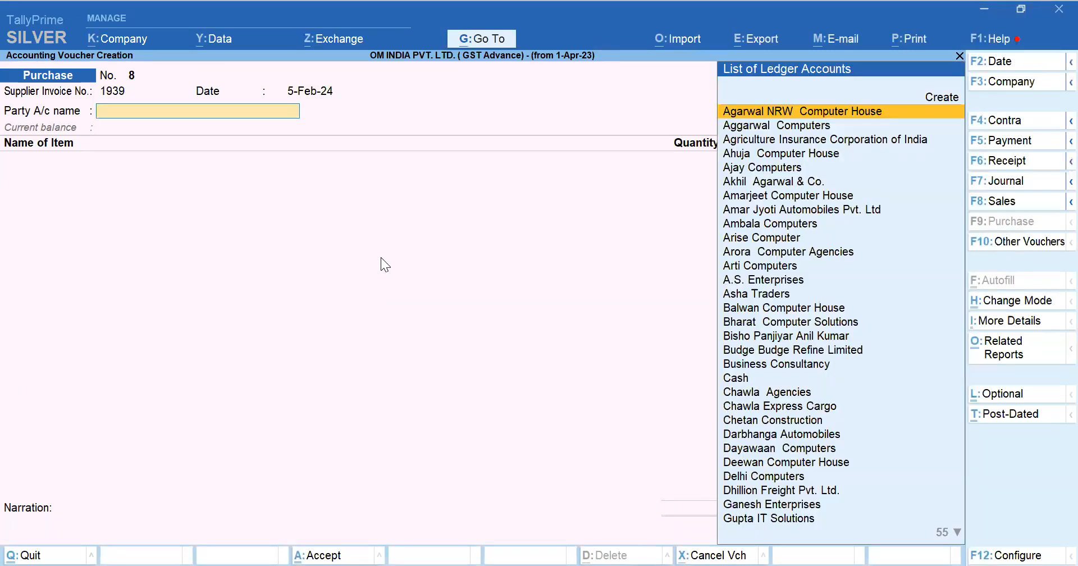
text(ARTI)
key(Return)
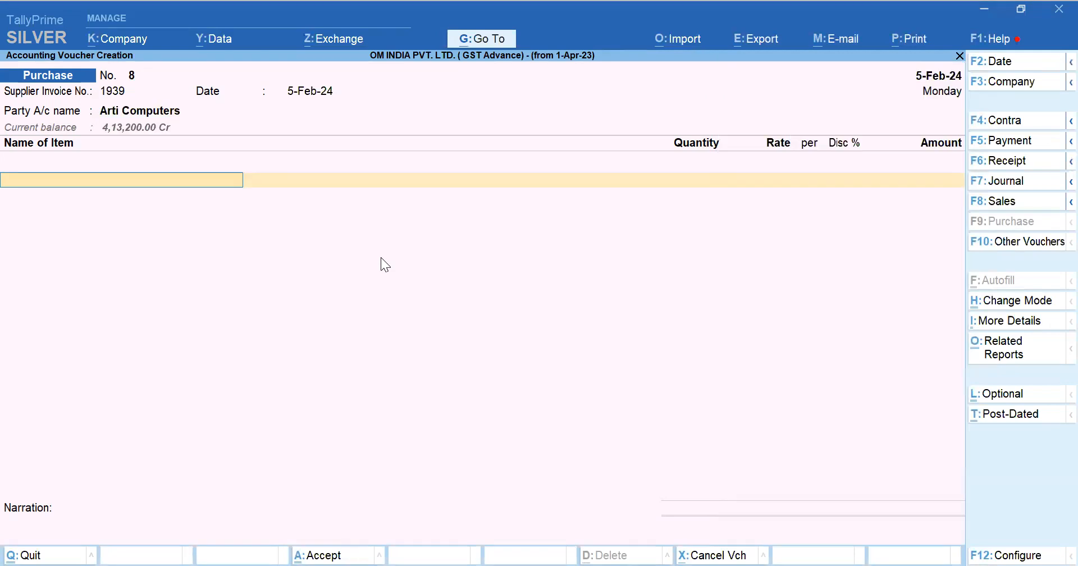
- Add the Mobile item from Main Location with 10 Pcs at a rate of 10,000
text(MOBILE)
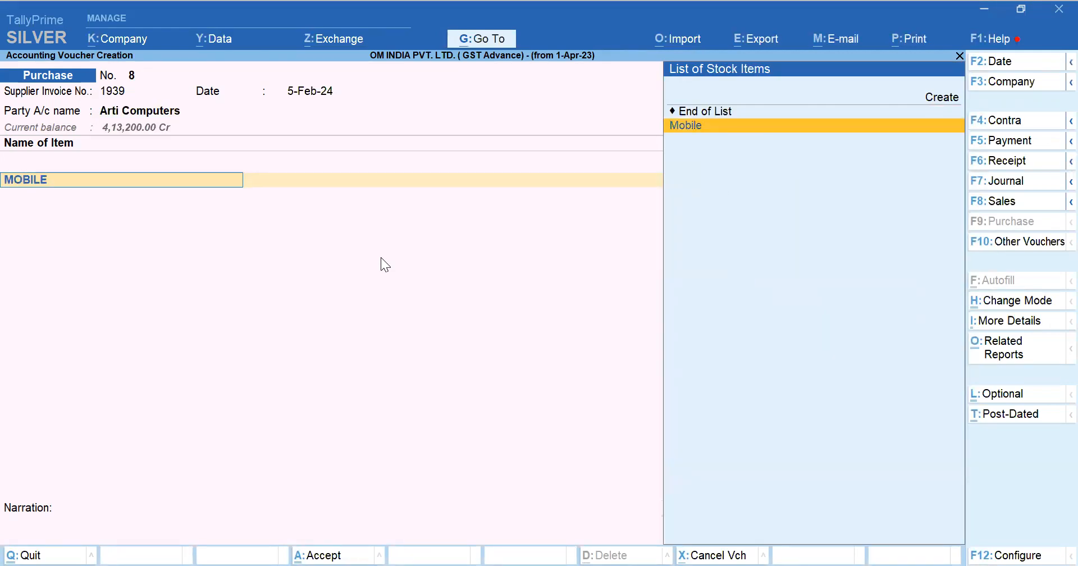
key(Return)
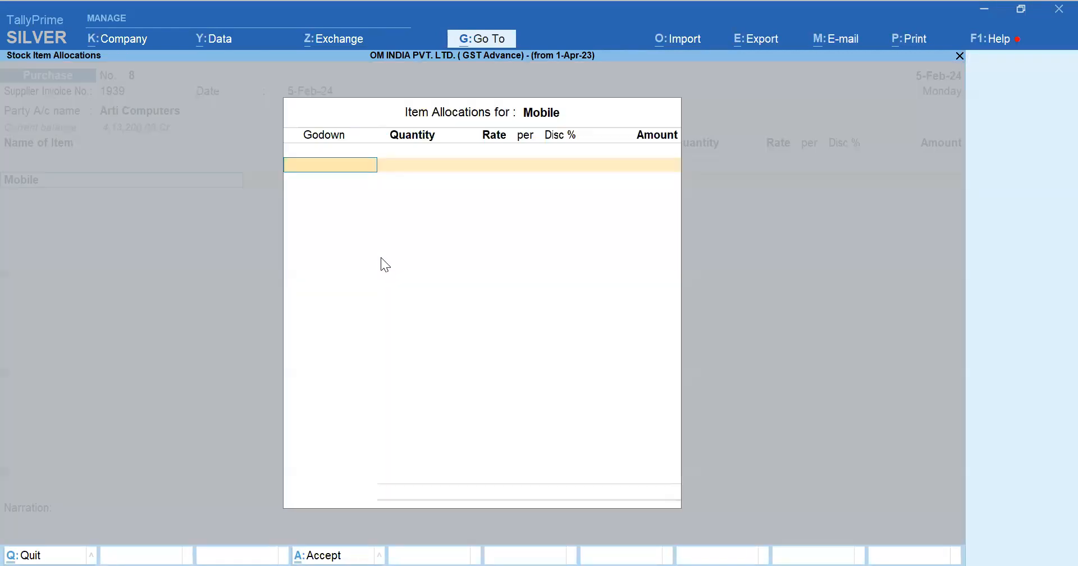
text(A)
key(Down)
key(Return)
text(10)
key(Return)
key(Return)
key(BackSpace)
text(10000)
key(Return)
key(Return)
key(Return)
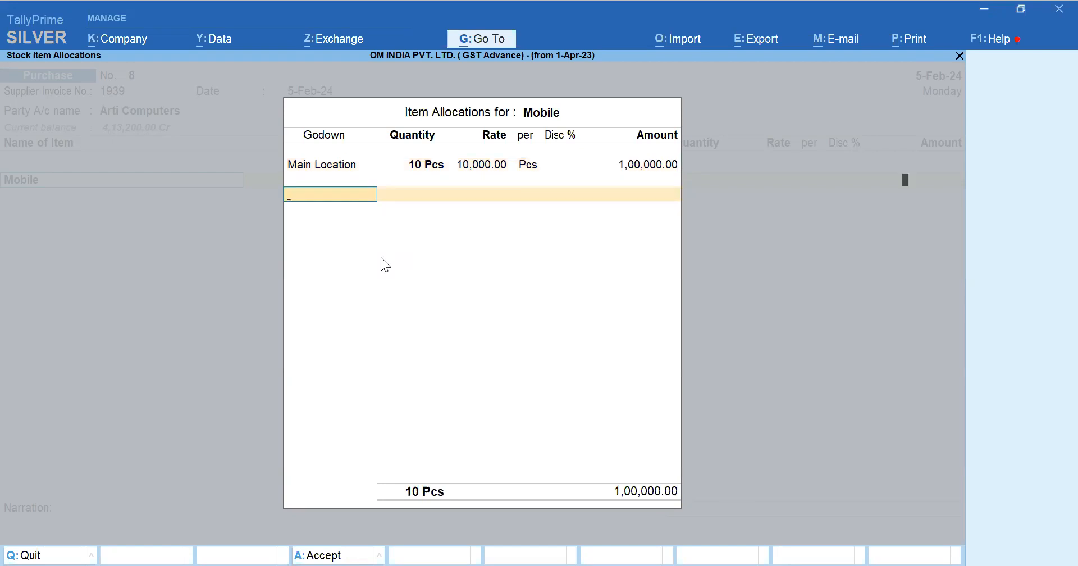
key(Return)
- Replace the Custom Duty ledger in Mobile's accounting details with the purchase account
key(Return)
key(Return)
key(BackSpace)
key(Return)
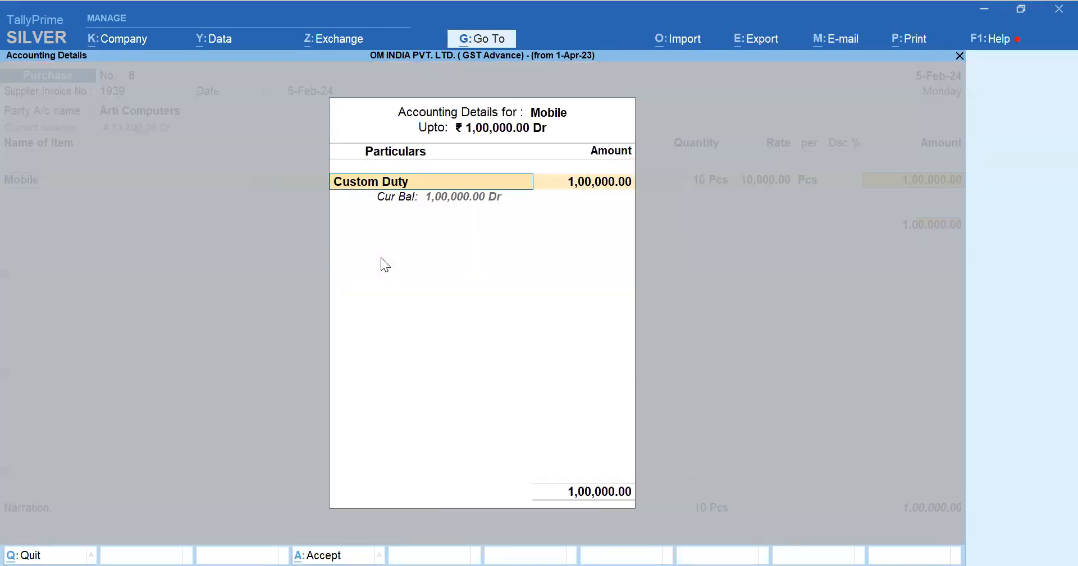
text(PUR)
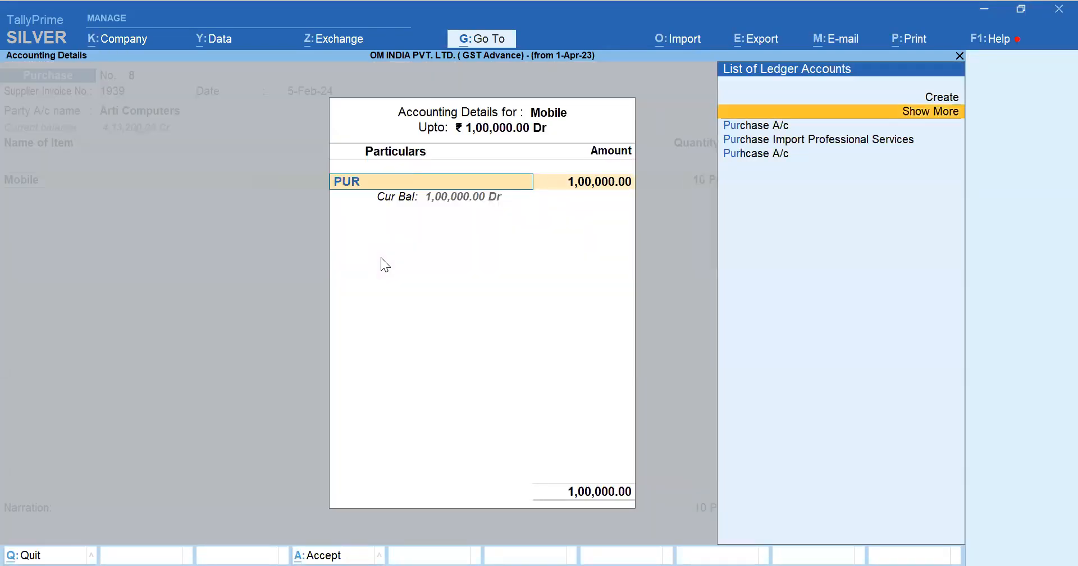
key(Down)
key(Down)
key(Down)
key(Return)
key(Return)
- Accept the bill-wise details as New Ref 1939 with 30 days' credit and save the Mobile purchase voucher
key(Return)
key(Return)
key(Return)
key(Return)
key(Return)
key(Return)
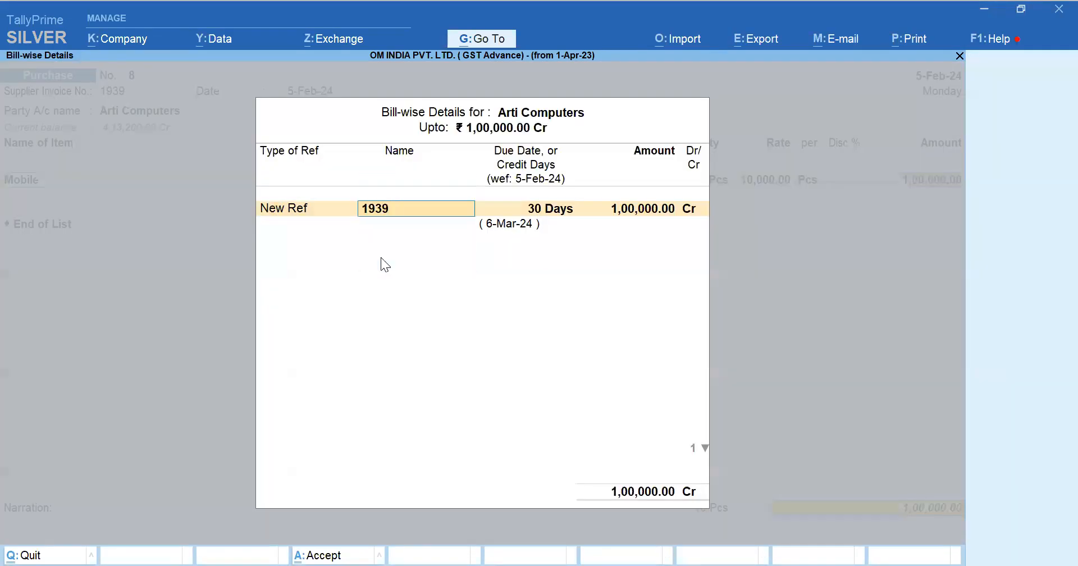
key(Return)
key(Return)
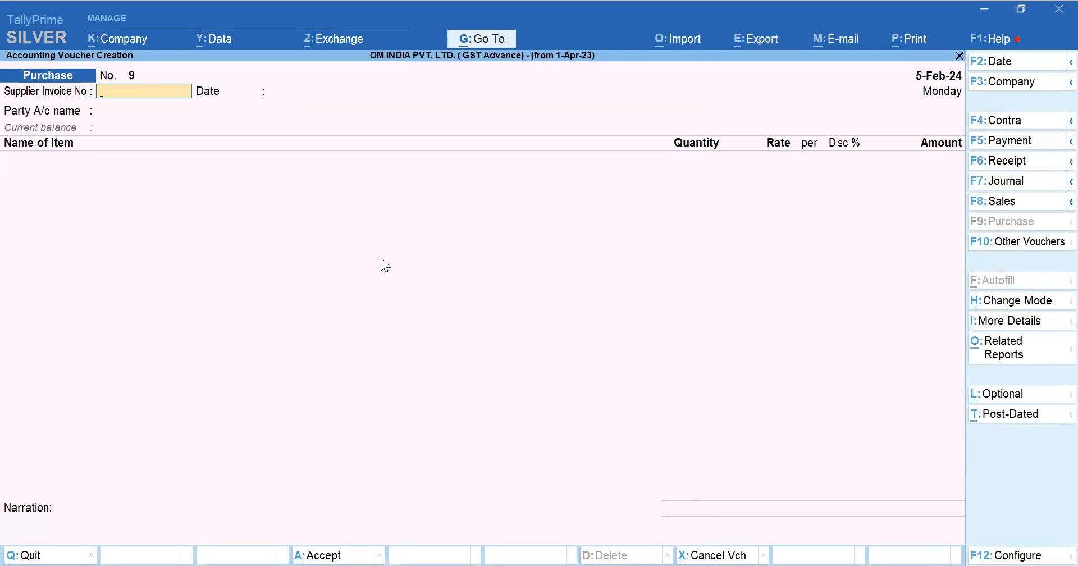
- Date a new purchase voucher 19-Jan-24 and try the already used supplier invoice number 1901
key(F2)
text(19.1)
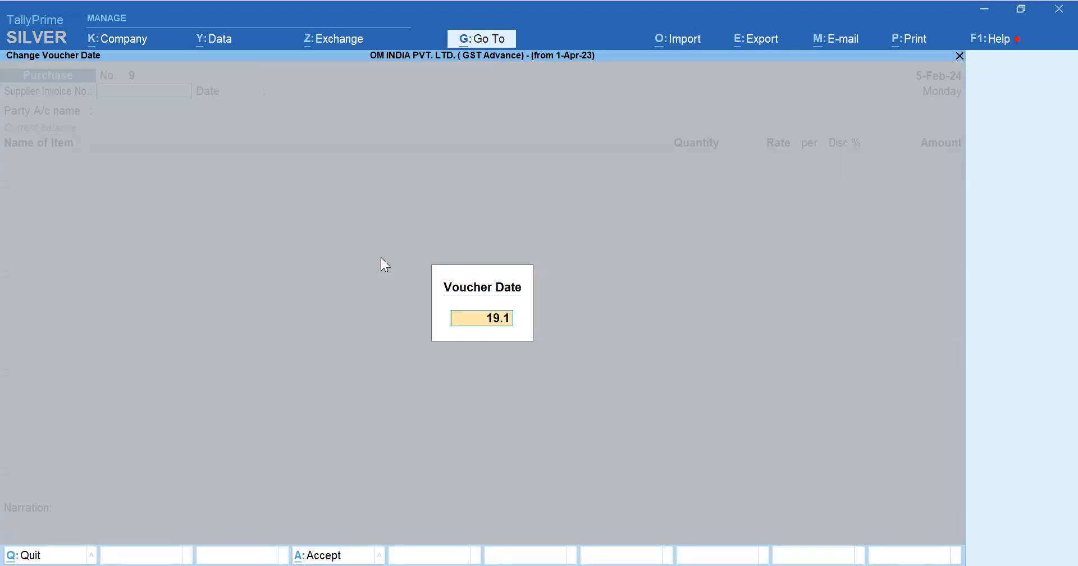
key(Return)
text(1901)
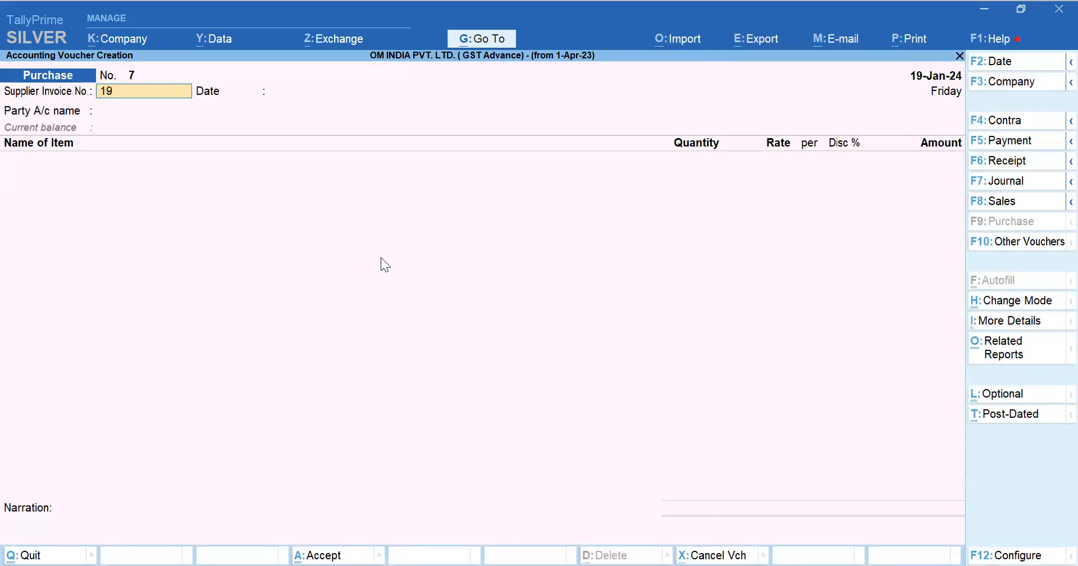
key(Return)
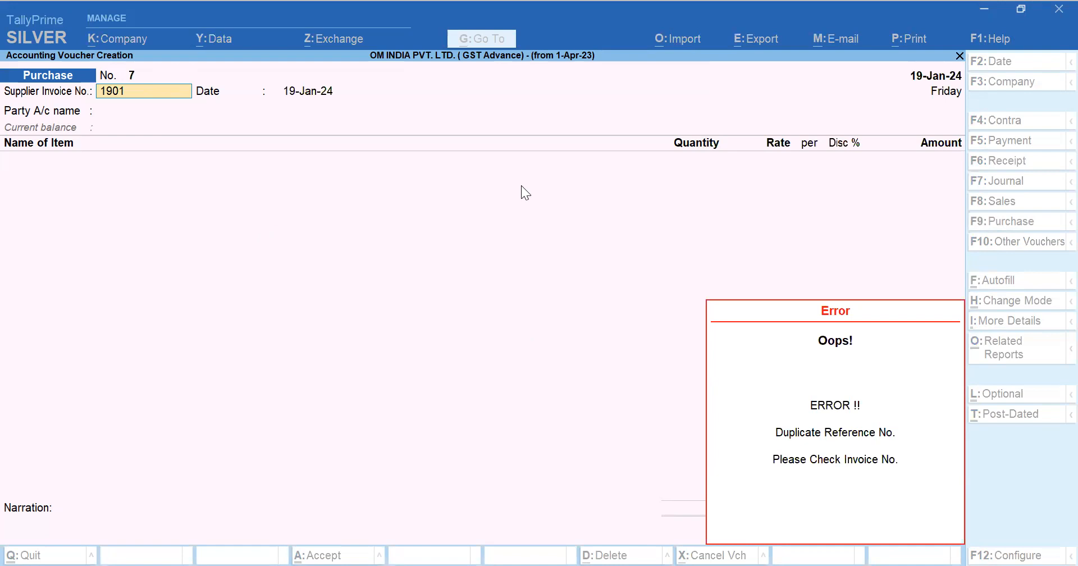
- Dismiss the error and re-enter 1901 as the supplier invoice number
key(Return)
text(4)
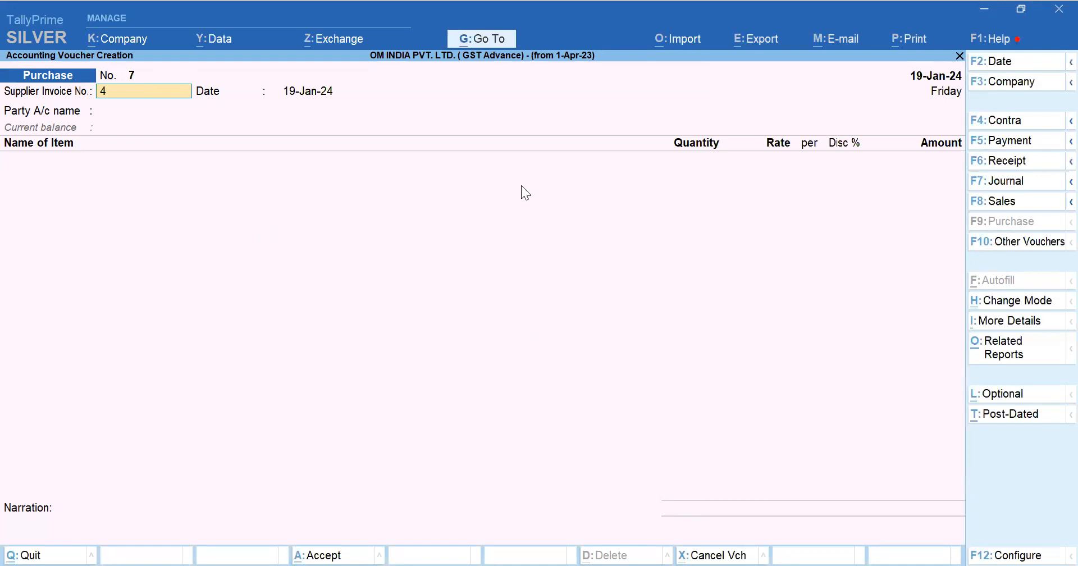
key(BackSpace)
text(1901)
key(alt+Tab)
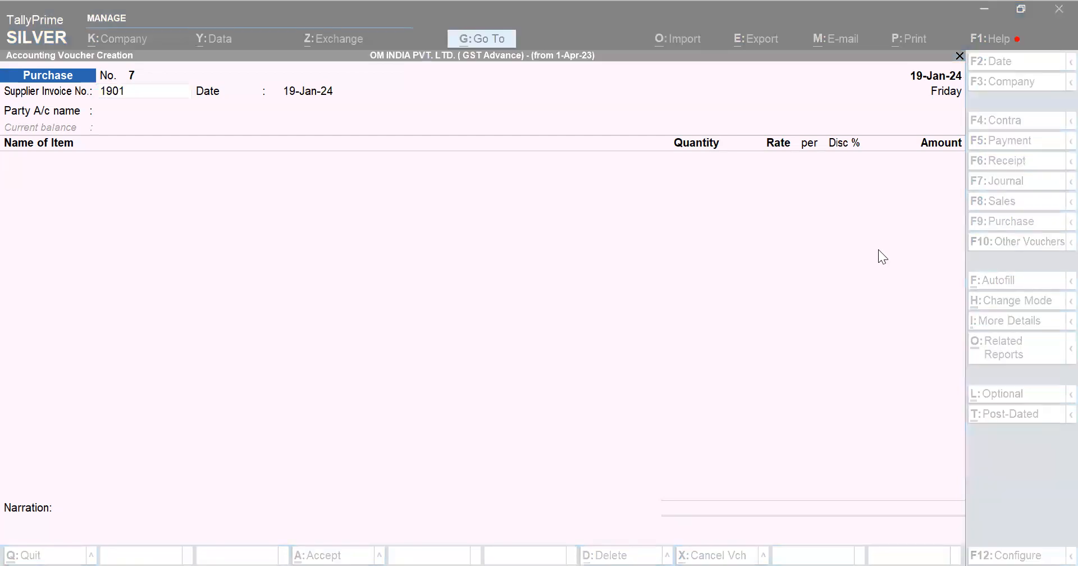